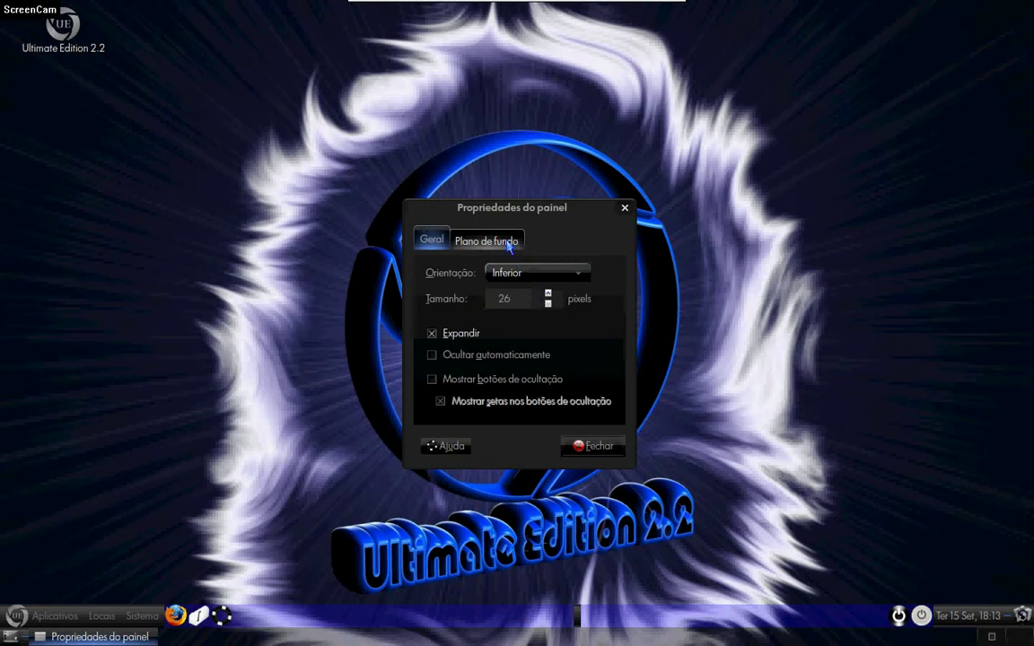
- Set the panel background to a solid near-black colour, #010101, and close the panel properties
left_click(509, 249)
left_click(470, 294)
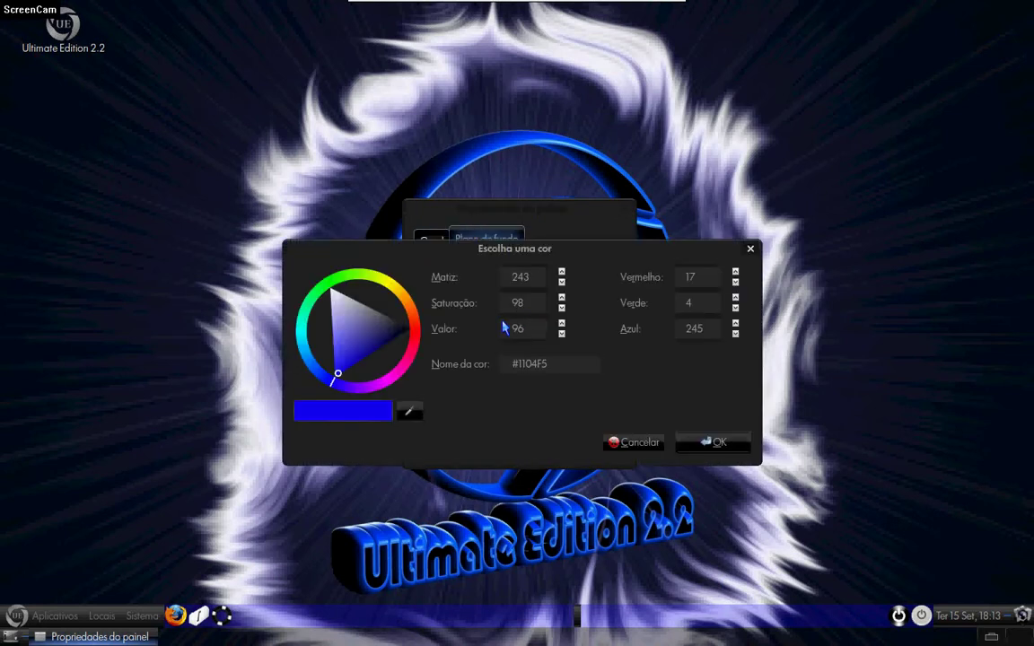
left_click(406, 329)
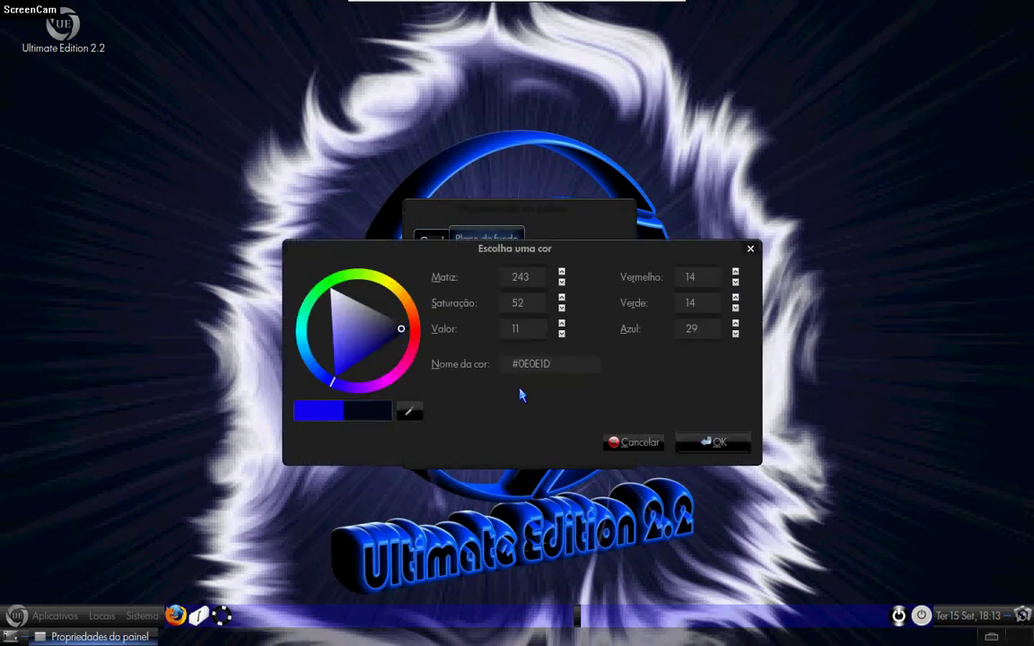
left_click(404, 331)
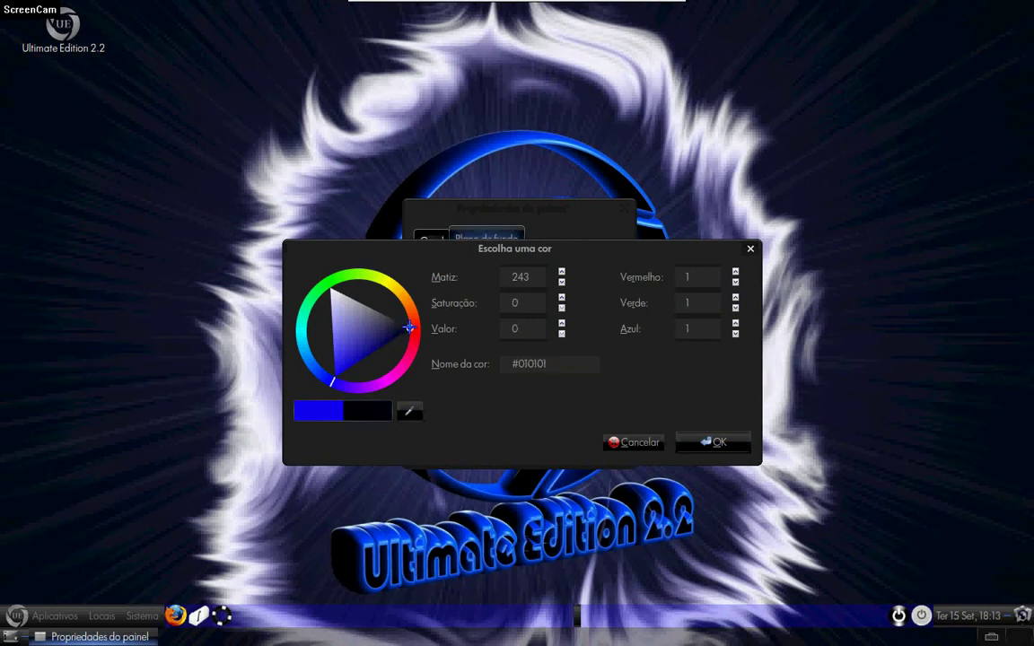
left_click(714, 441)
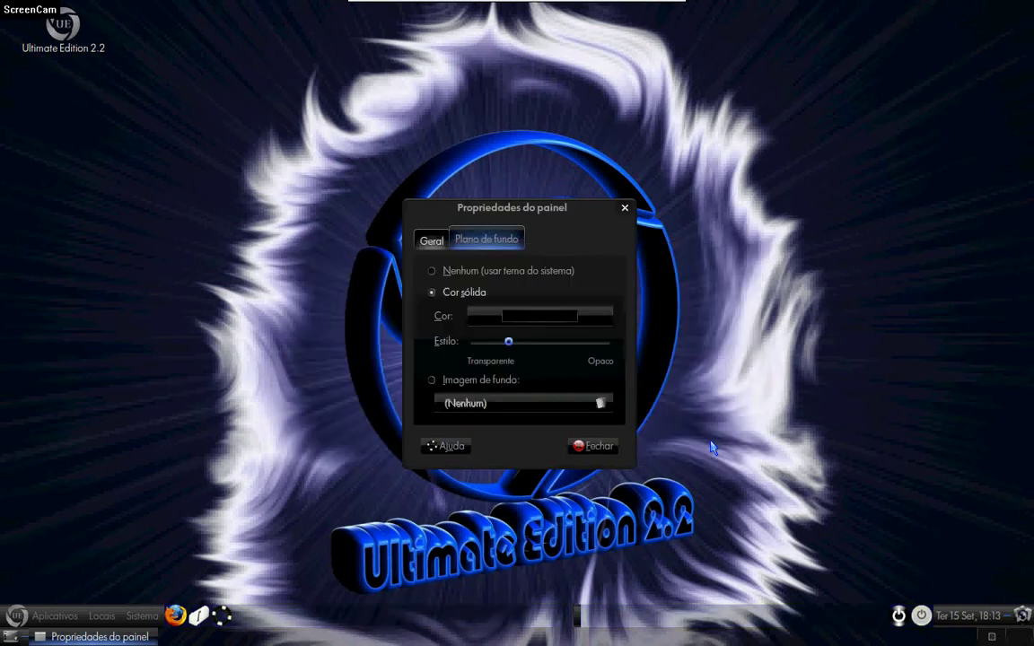
left_click(592, 448)
- Change the desktop wallpaper to the Ultimate-Edition-1.6 image with the black, green and blue streaks
right_click(447, 257)
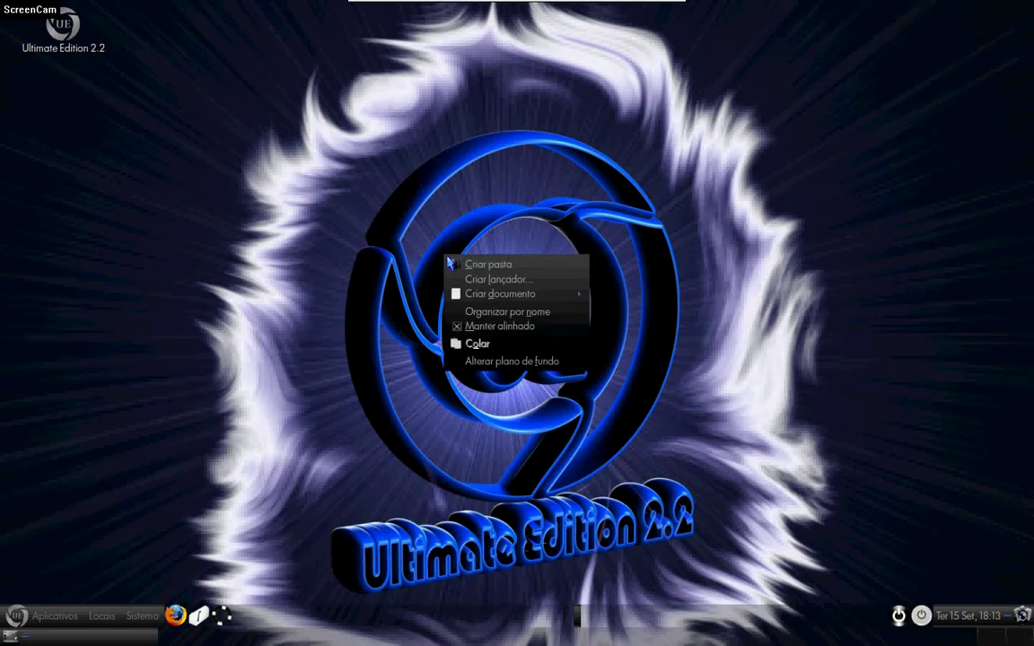
left_click(510, 362)
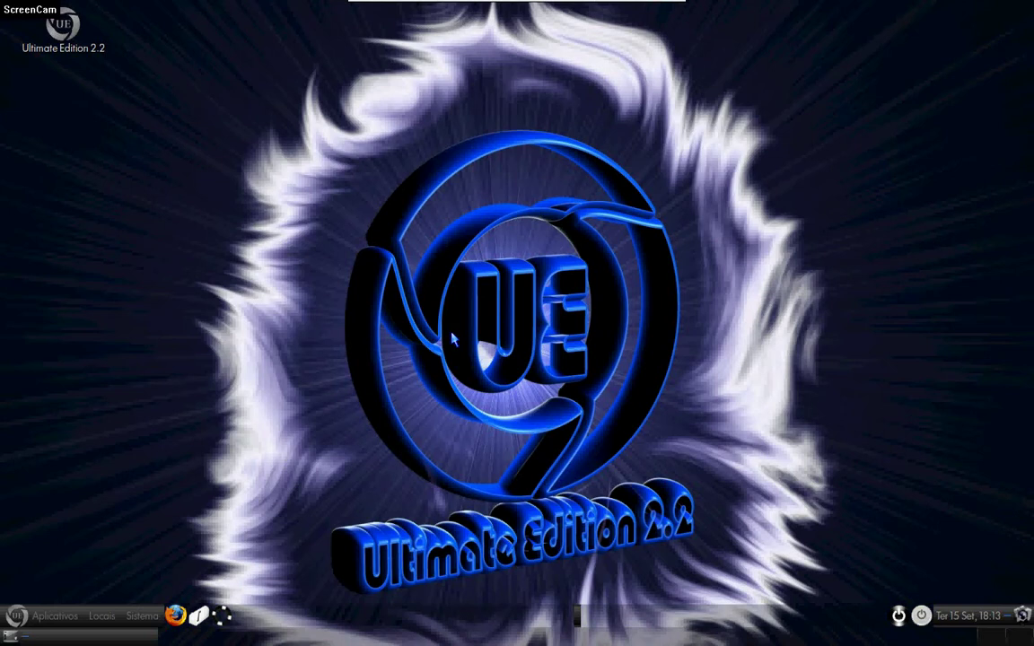
right_click(418, 369)
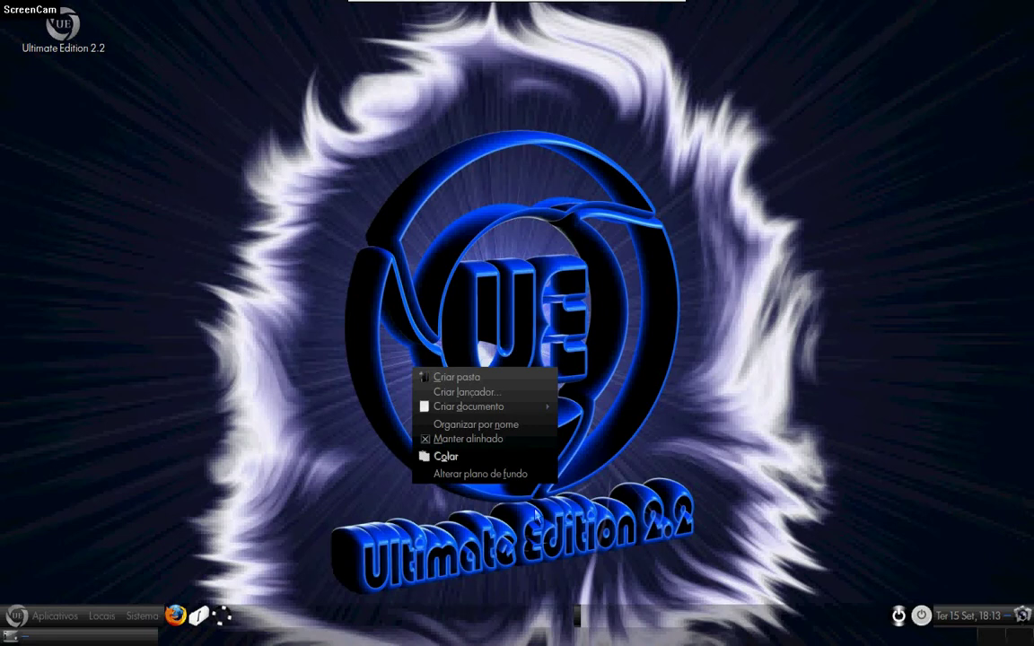
left_click(483, 471)
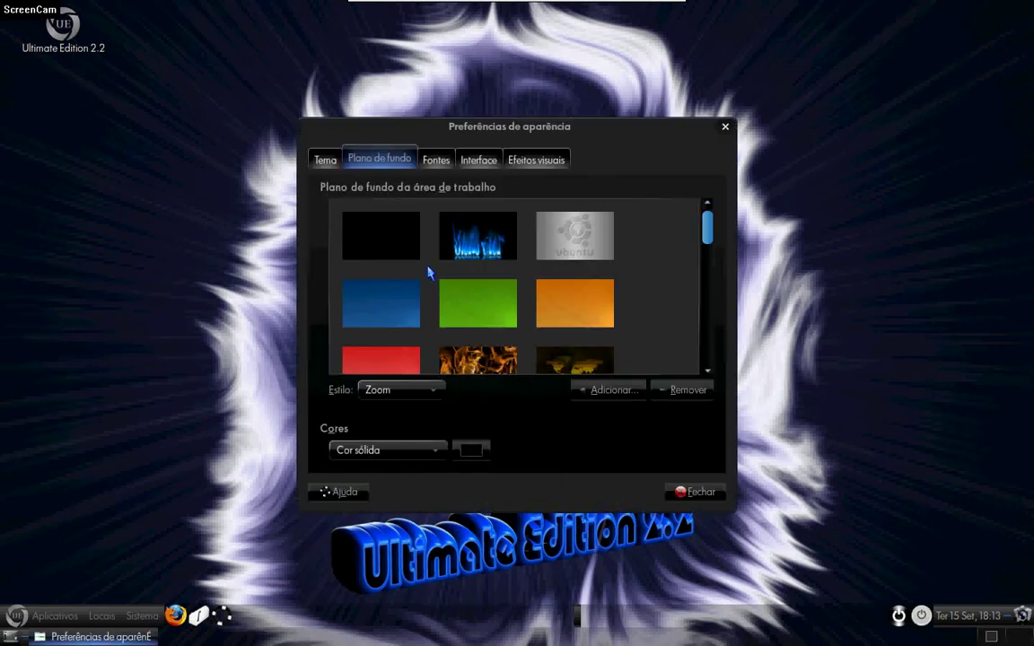
scroll(431, 337, "down", 5)
scroll(489, 338, "up", 1)
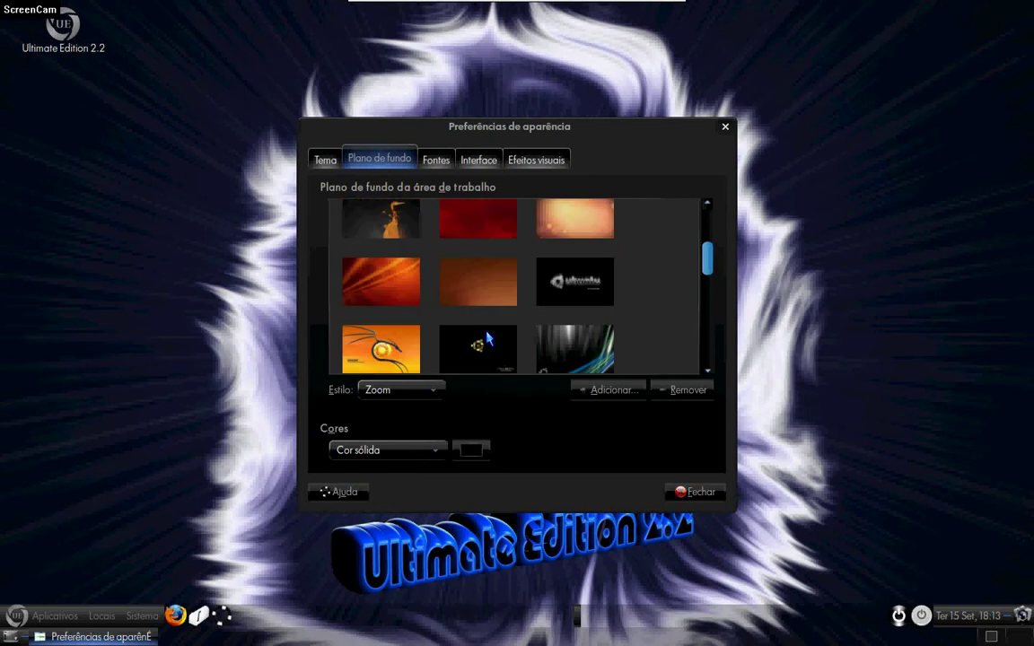
scroll(497, 288, "down", 1)
left_click(568, 274)
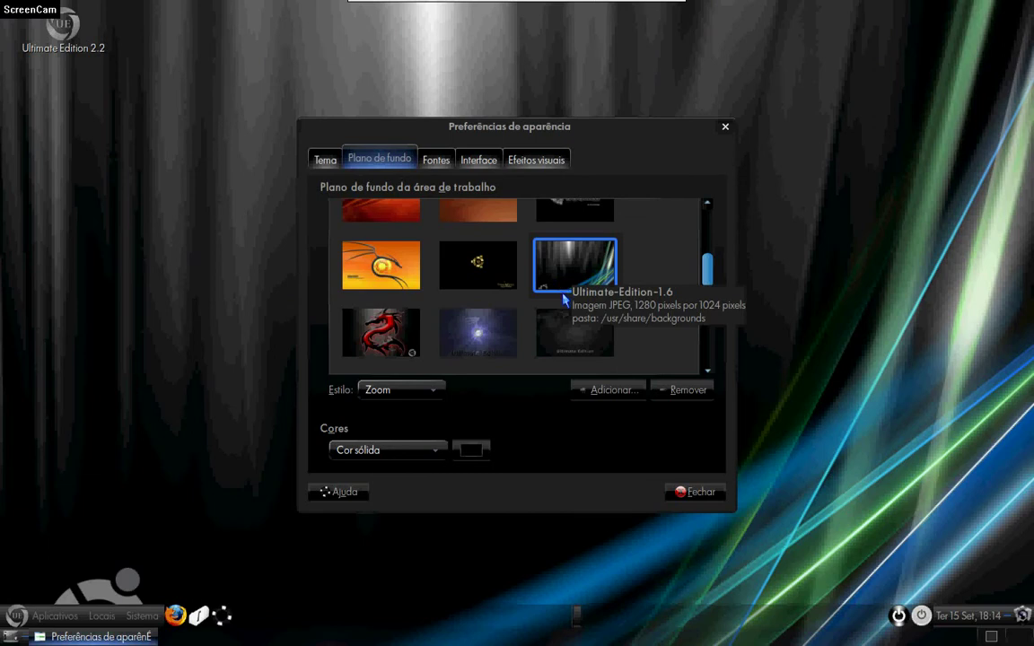
- Try the Ultimate Edition 1.5 wallpaper, switch back to Ultimate-Edition-1.6 and close the appearance preferences
scroll(570, 303, "down", 10)
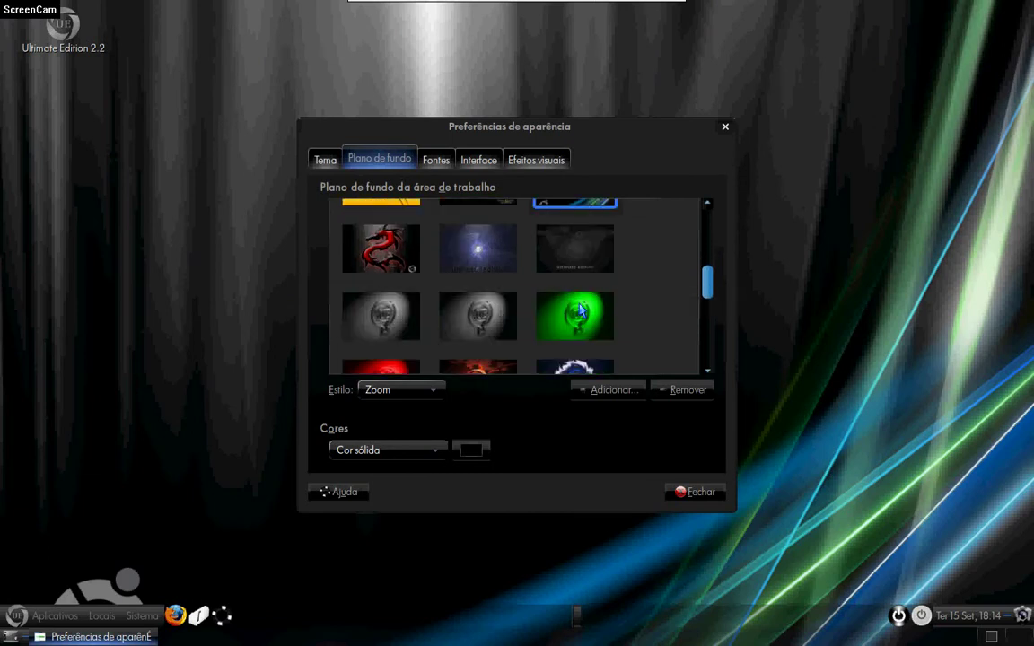
scroll(580, 310, "down", 1)
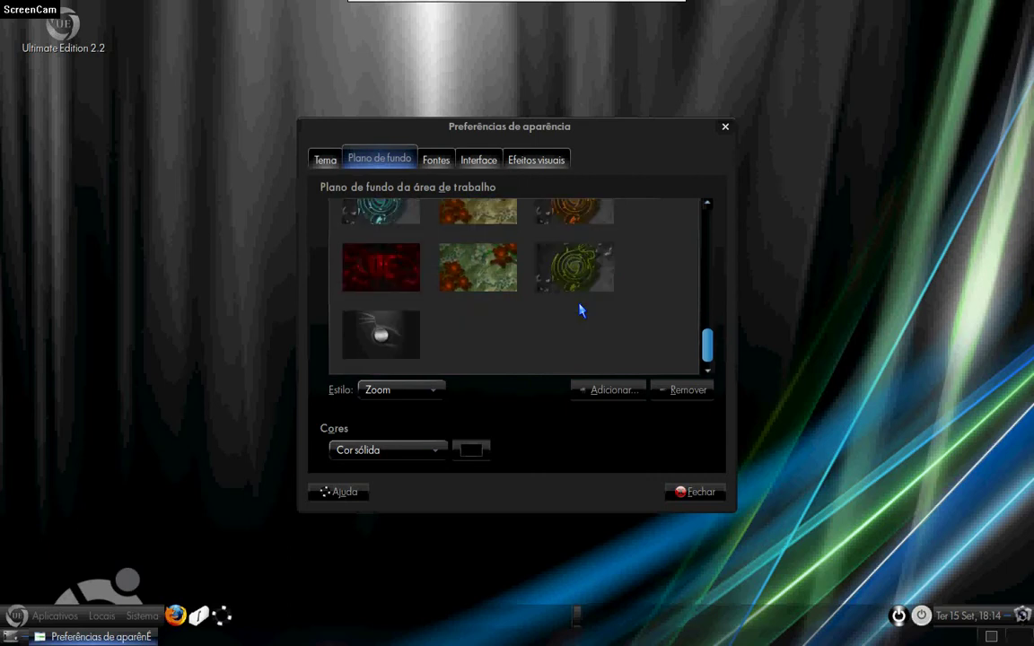
scroll(580, 310, "up", 8)
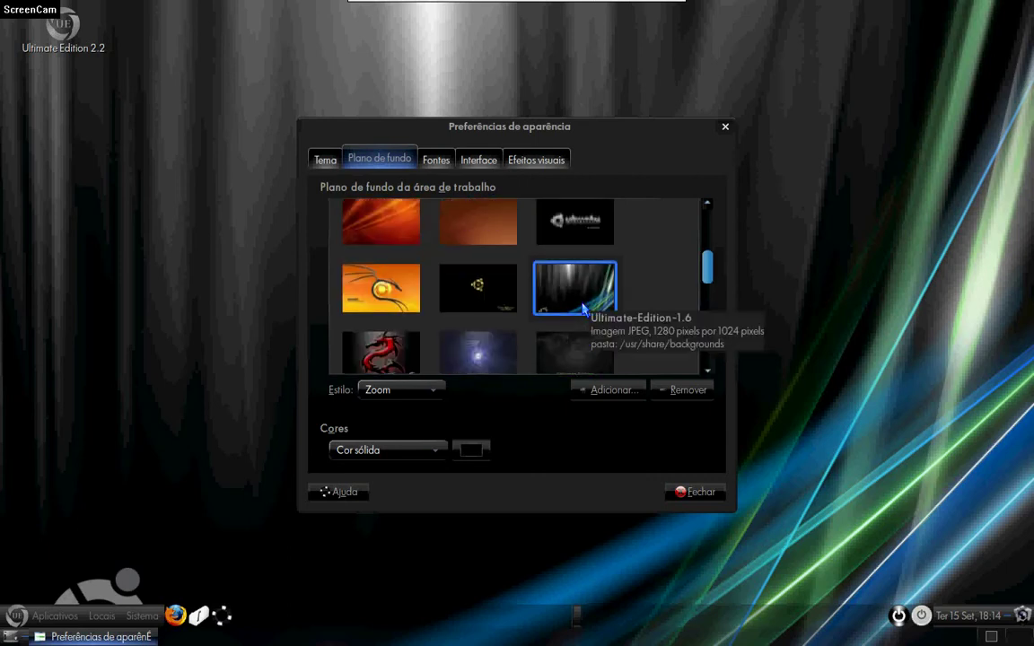
left_click(452, 292)
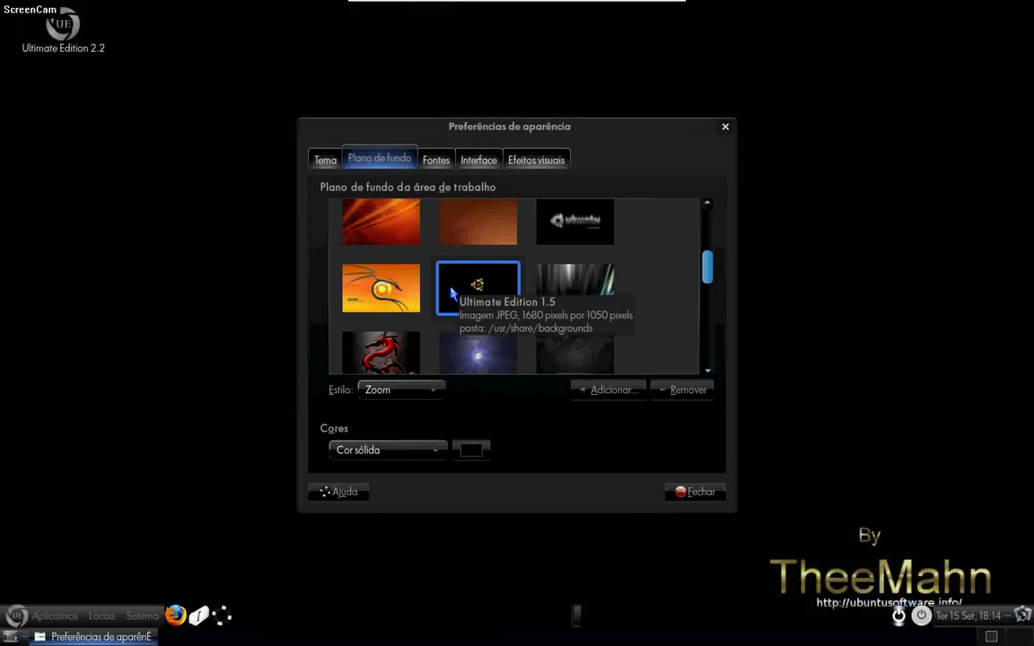
left_click(588, 289)
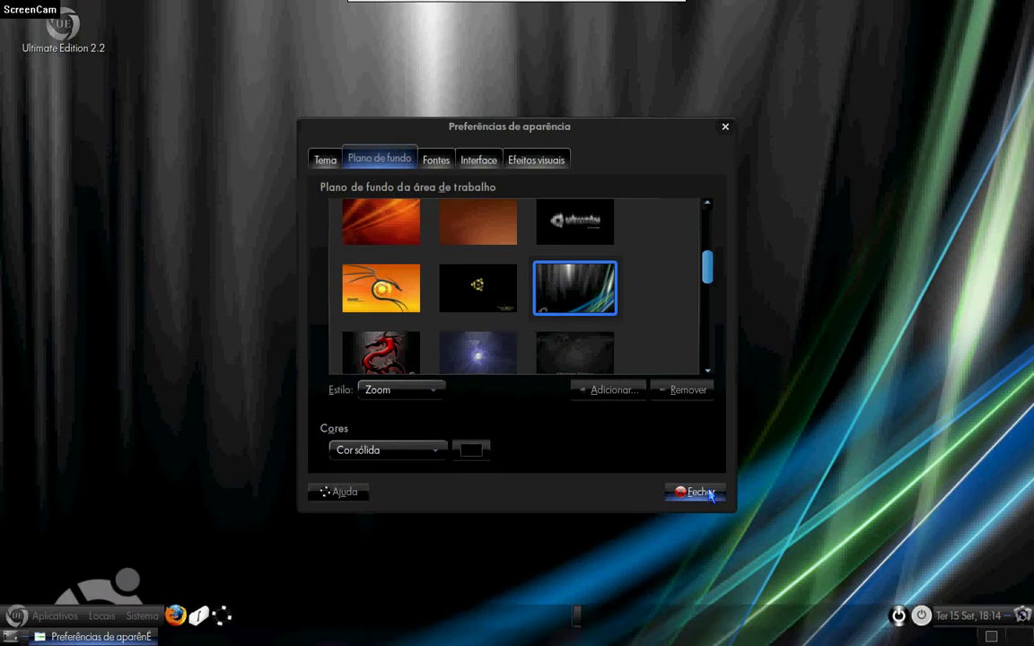
left_click(698, 492)
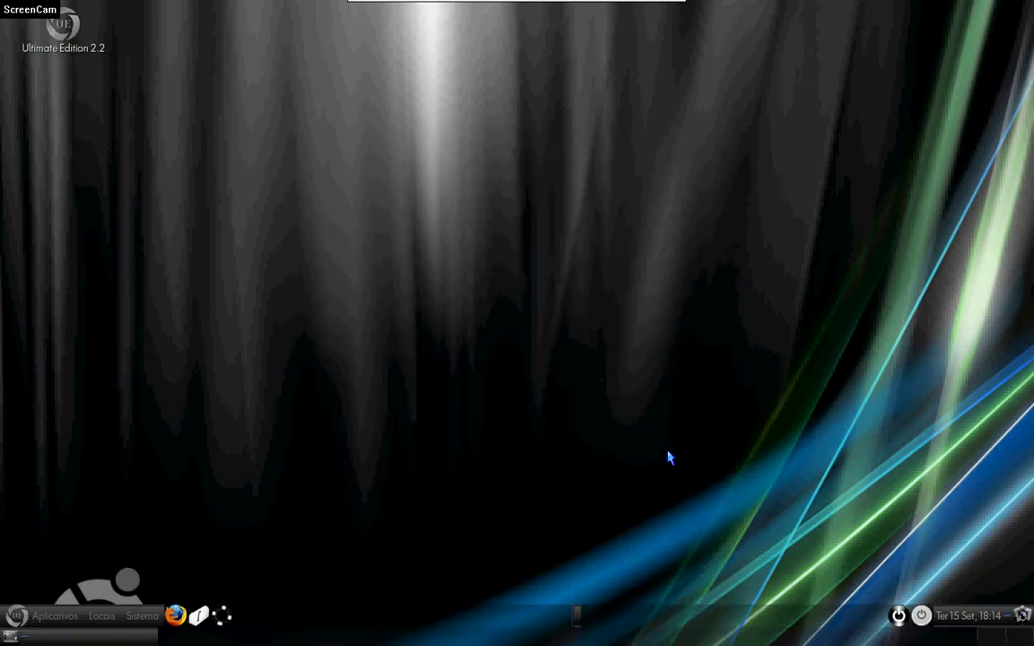
- Reopen the desktop appearance preferences and apply the Cylon Eye Dark theme
right_click(349, 205)
left_click(427, 309)
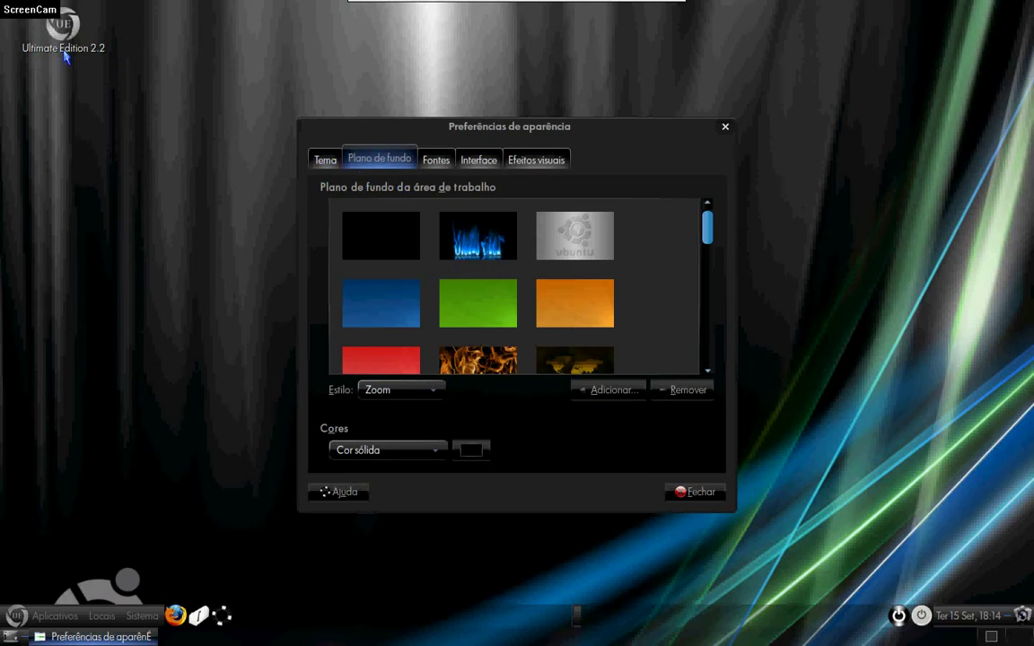
left_click(320, 159)
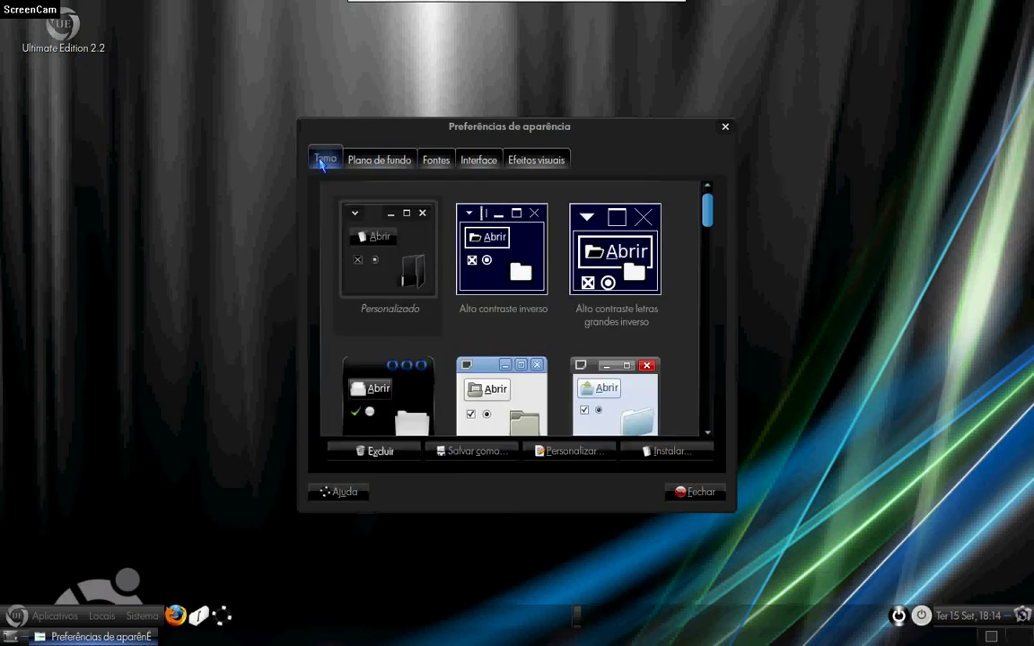
scroll(369, 331, "down", 3)
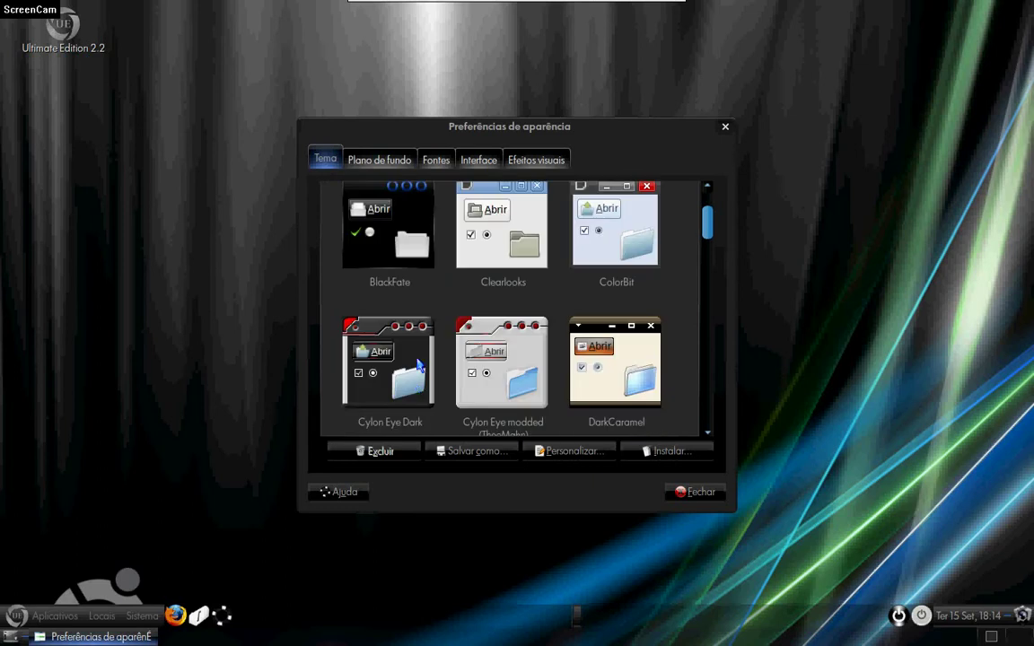
left_click(377, 346)
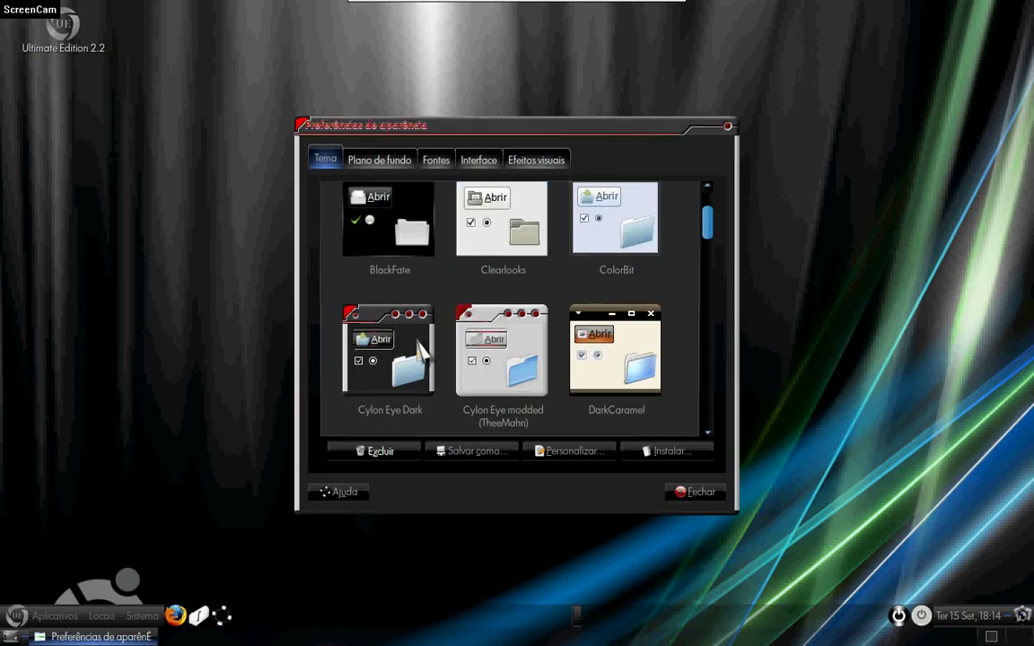
- Apply the Cylon Eye modded (TheeMahn) theme and check how the applications menu looks with it
scroll(467, 314, "down", 1)
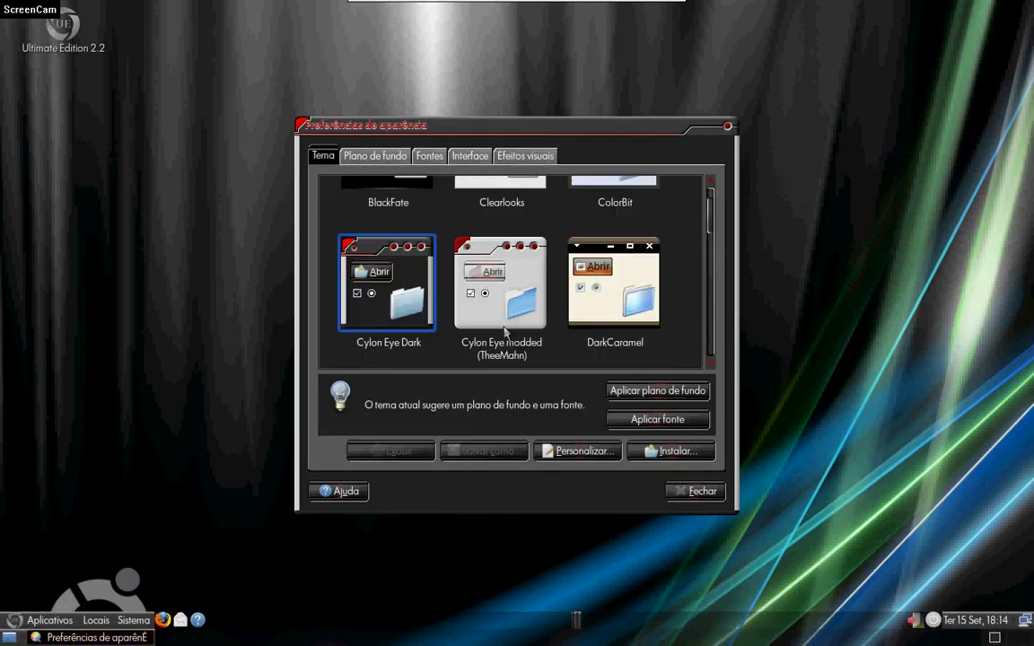
left_click(505, 328)
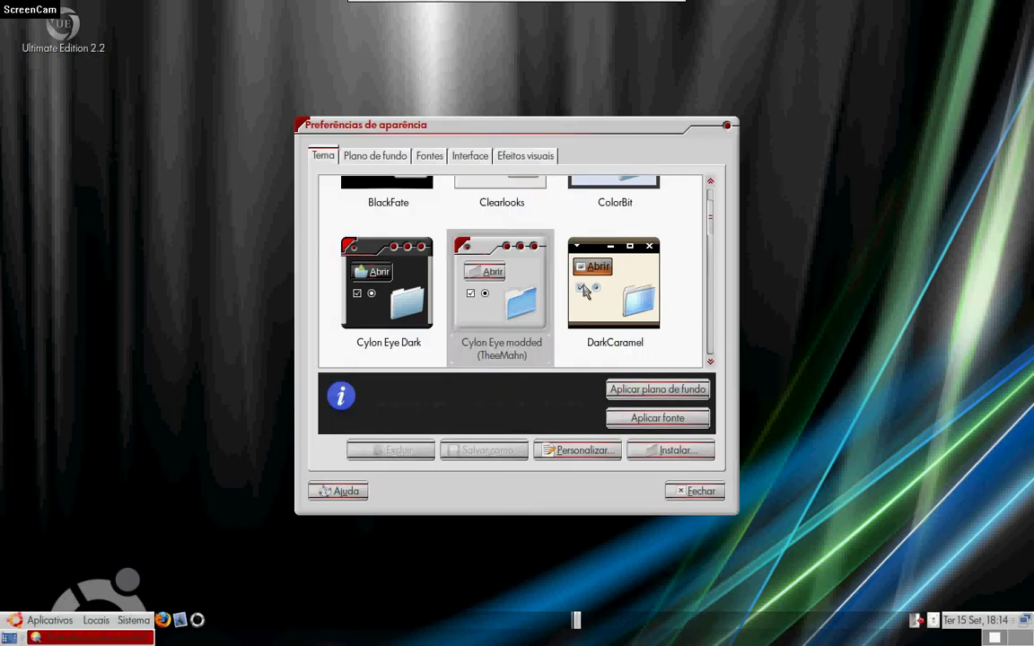
left_click(46, 621)
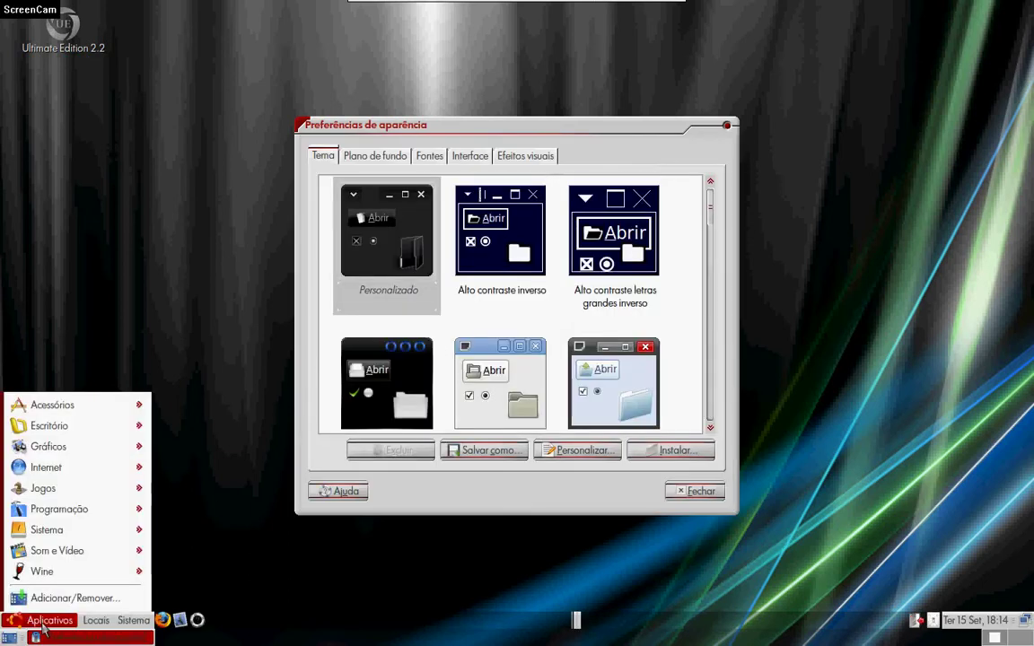
left_click(42, 631)
- Apply the Clearlooks theme and check the applications menu's appearance
scroll(439, 334, "down", 1)
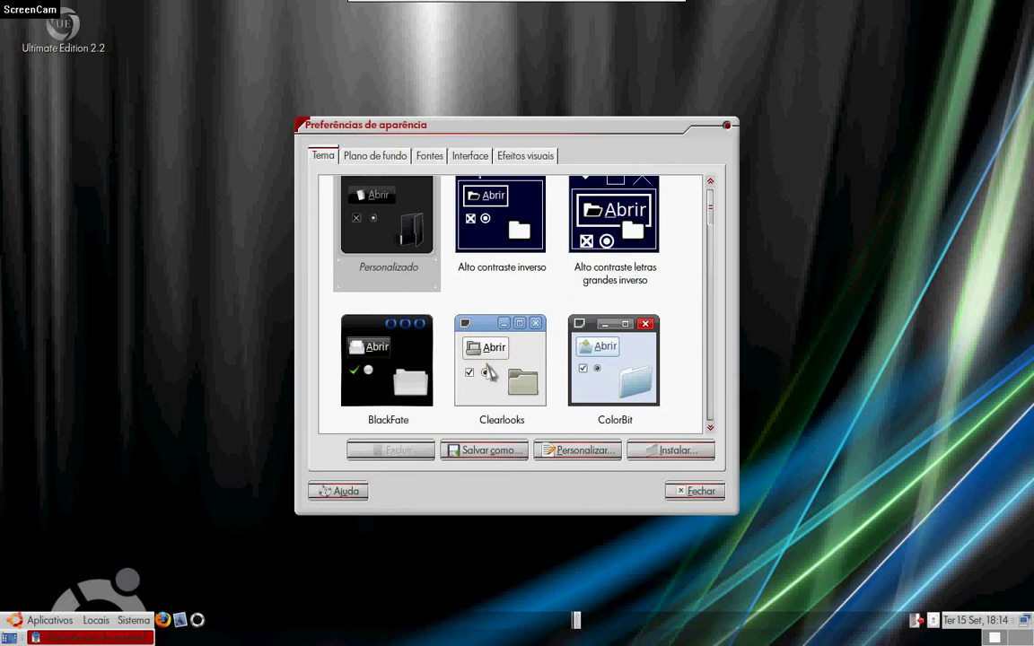
left_click(45, 621)
left_click(45, 621)
- Look through the installed desktop themes and apply SlicknesS
scroll(595, 369, "down", 10)
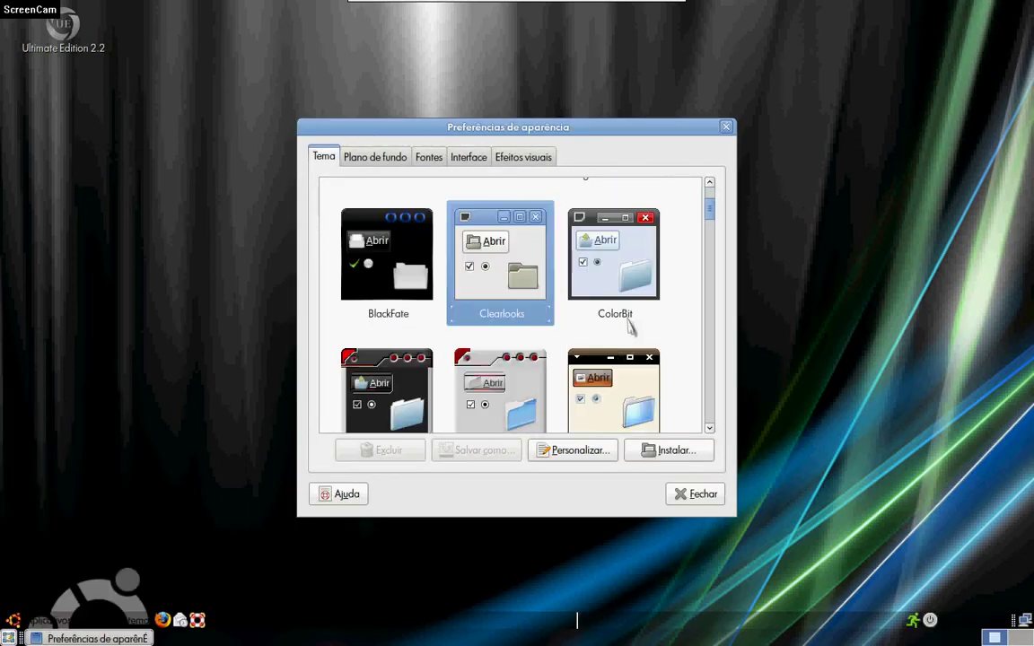
scroll(613, 355, "down", 10)
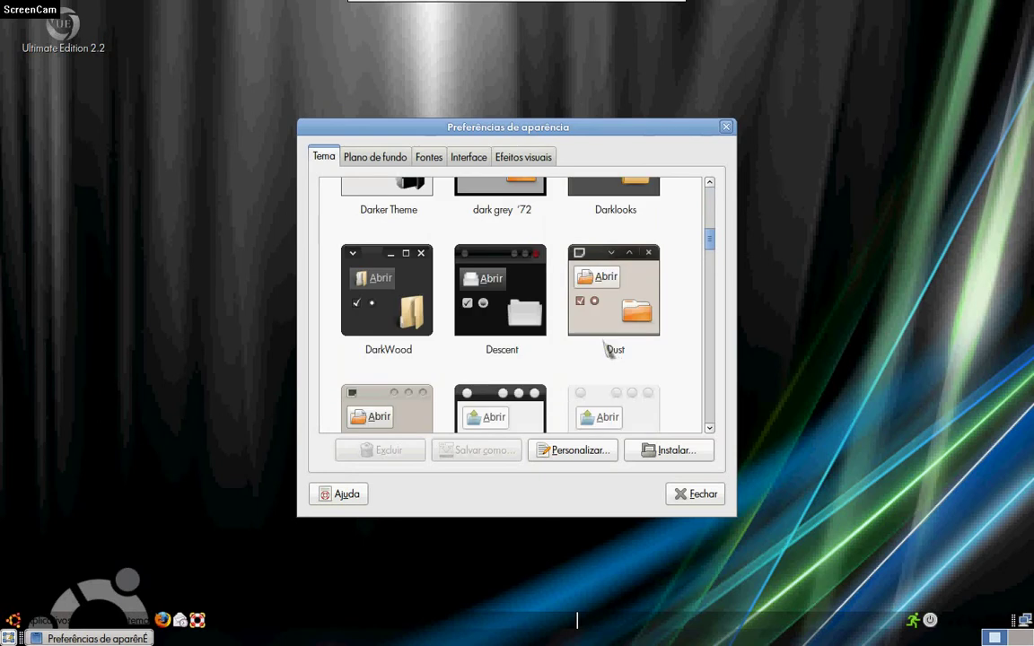
scroll(603, 350, "down", 8)
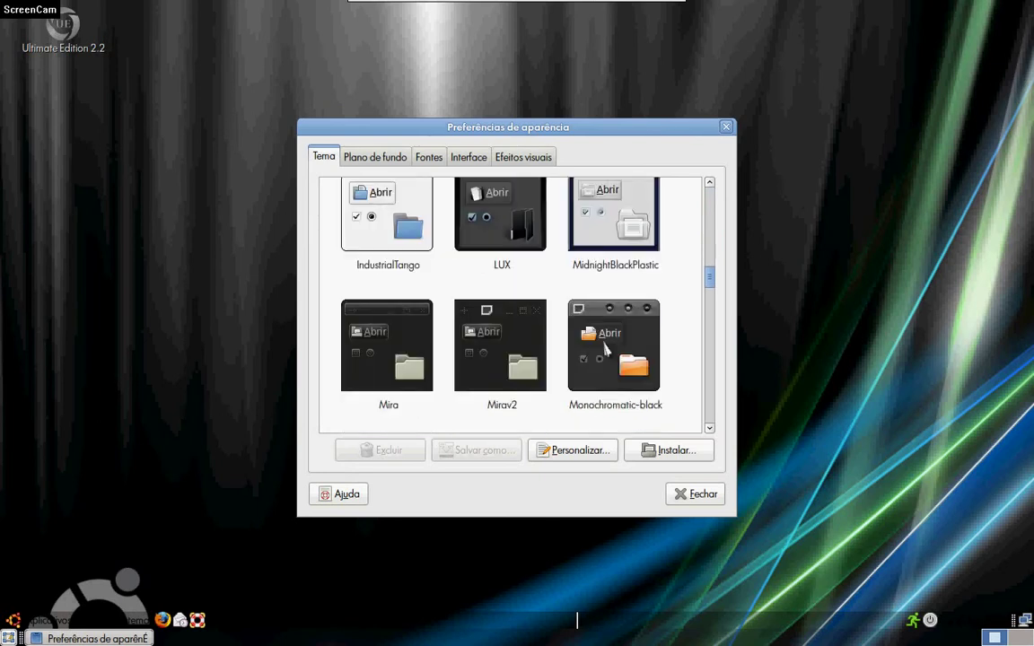
scroll(606, 349, "down", 12)
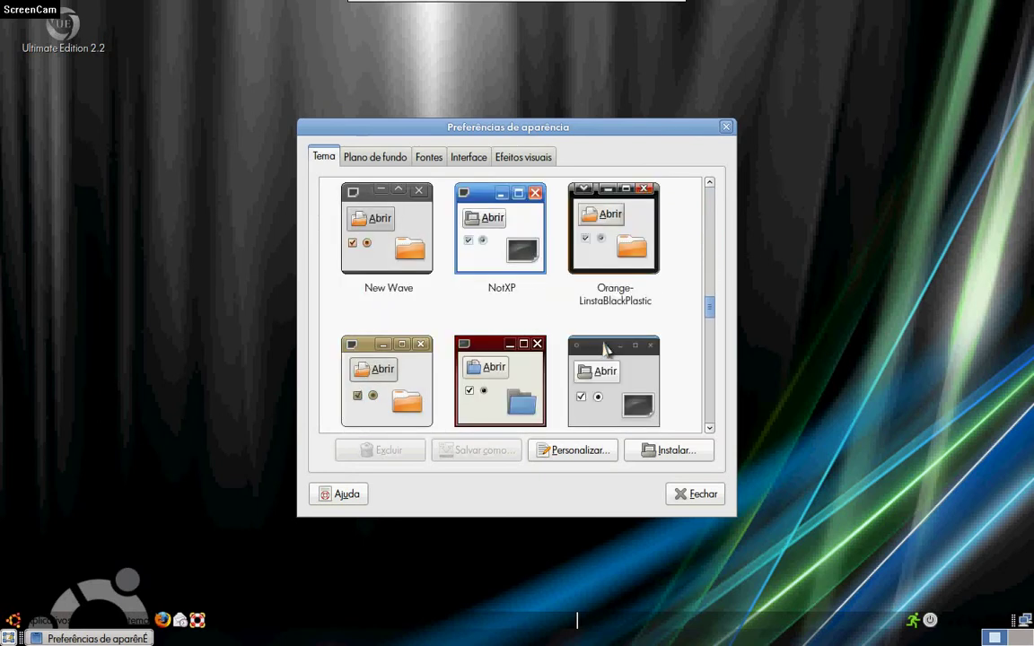
scroll(605, 346, "down", 5)
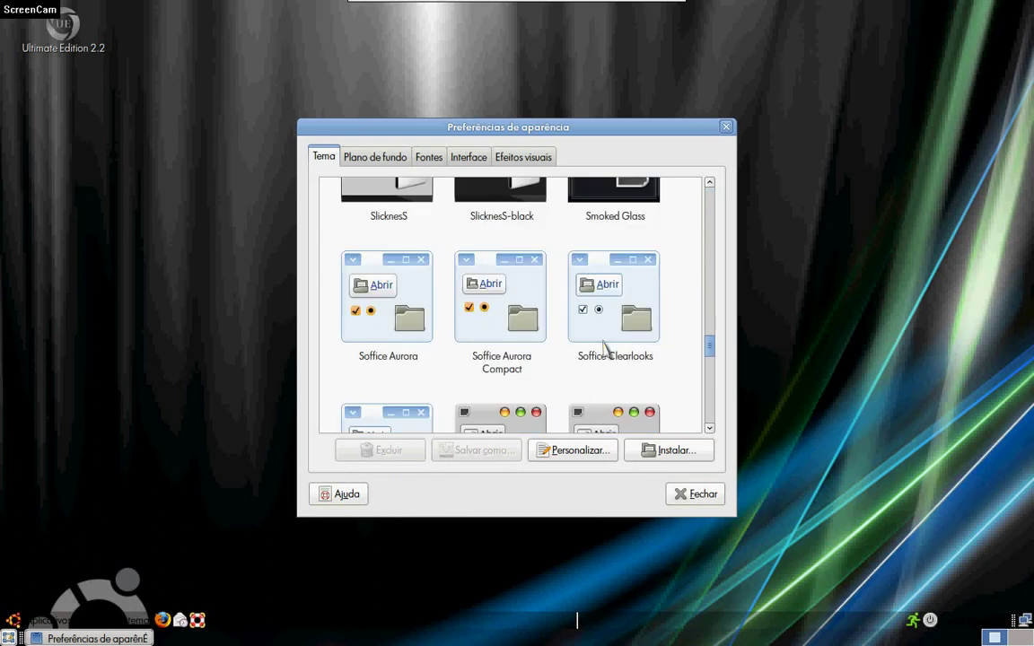
scroll(605, 346, "up", 4)
left_click(392, 296)
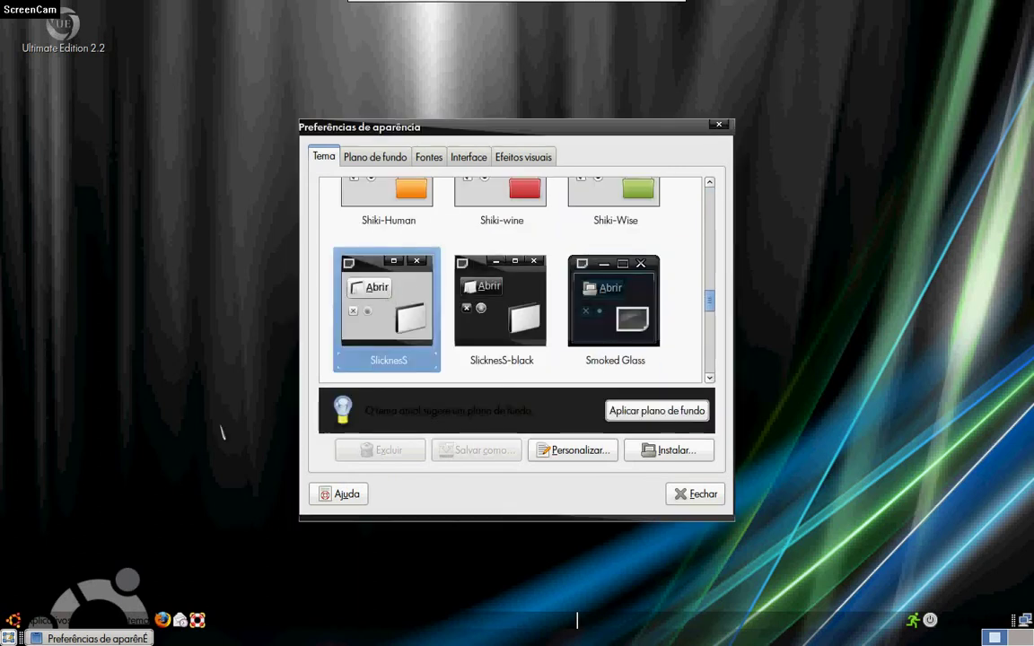
- Launch OpenOffice.org Apresentação from the office applications and recover the unsaved Untitled 1 document
left_click(27, 624)
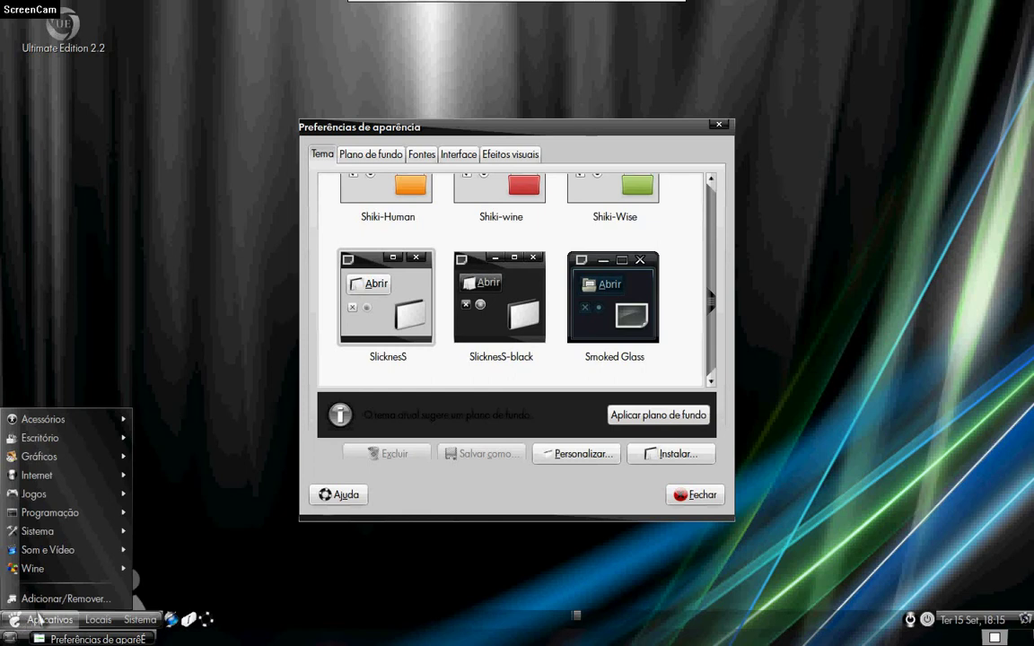
mouse_move(87, 513)
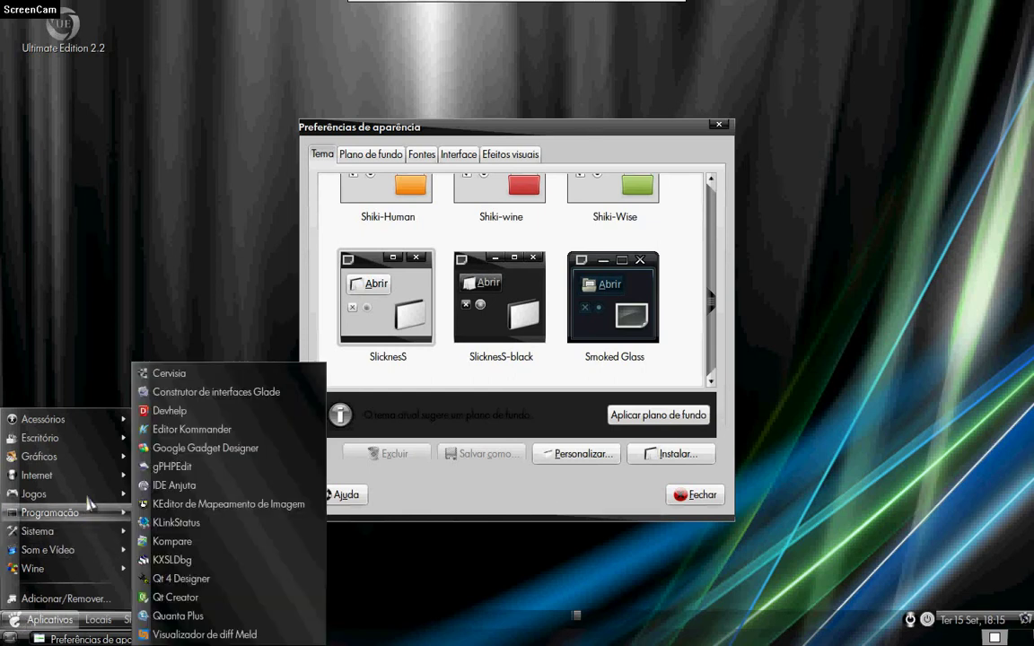
mouse_move(89, 456)
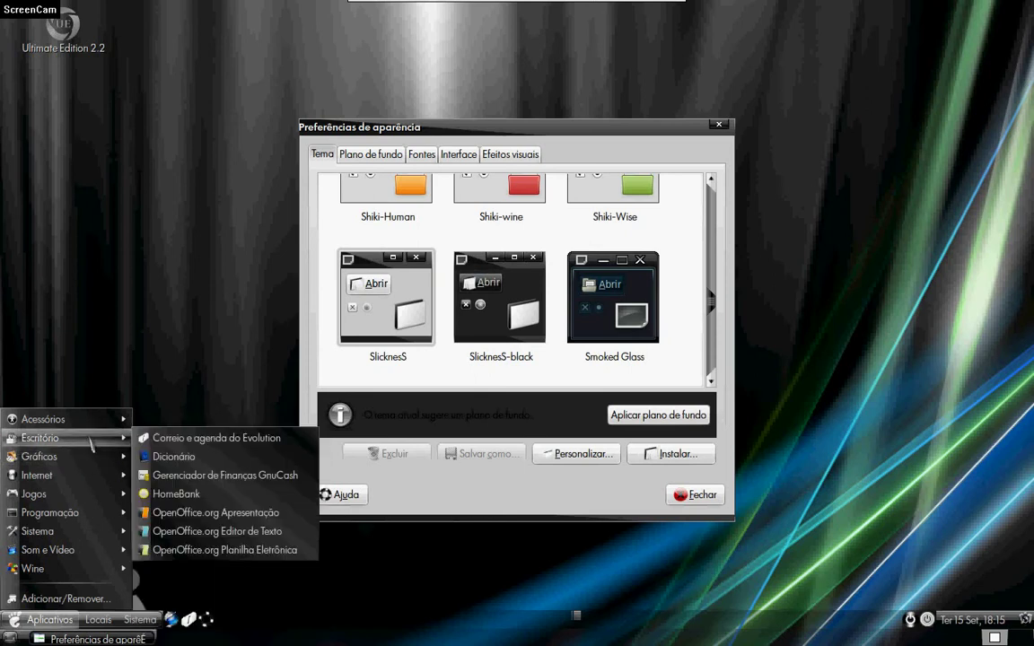
left_click(269, 514)
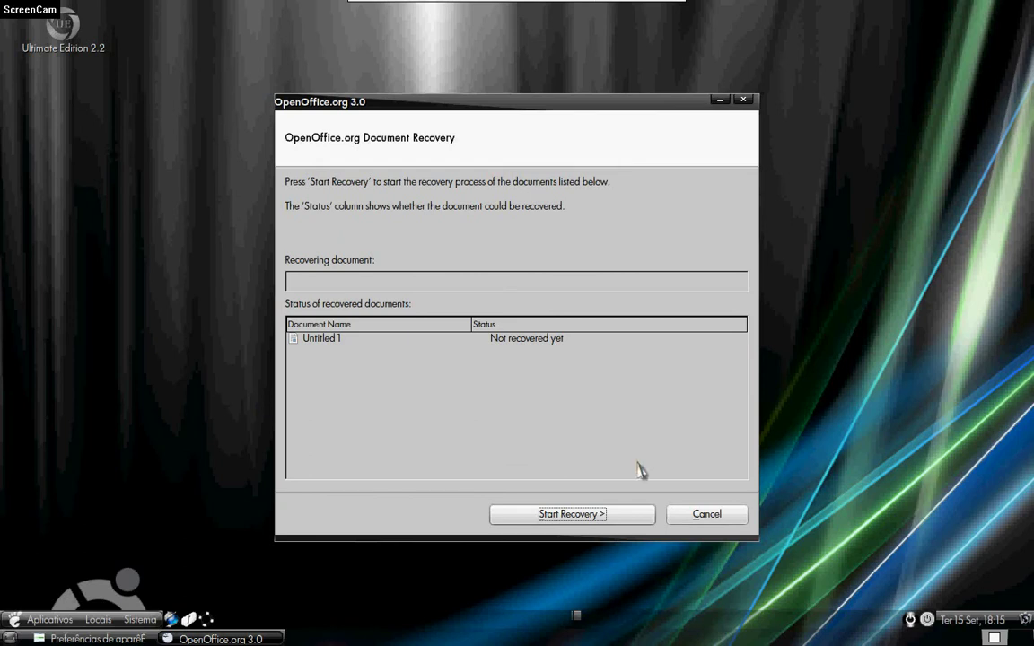
left_click(629, 521)
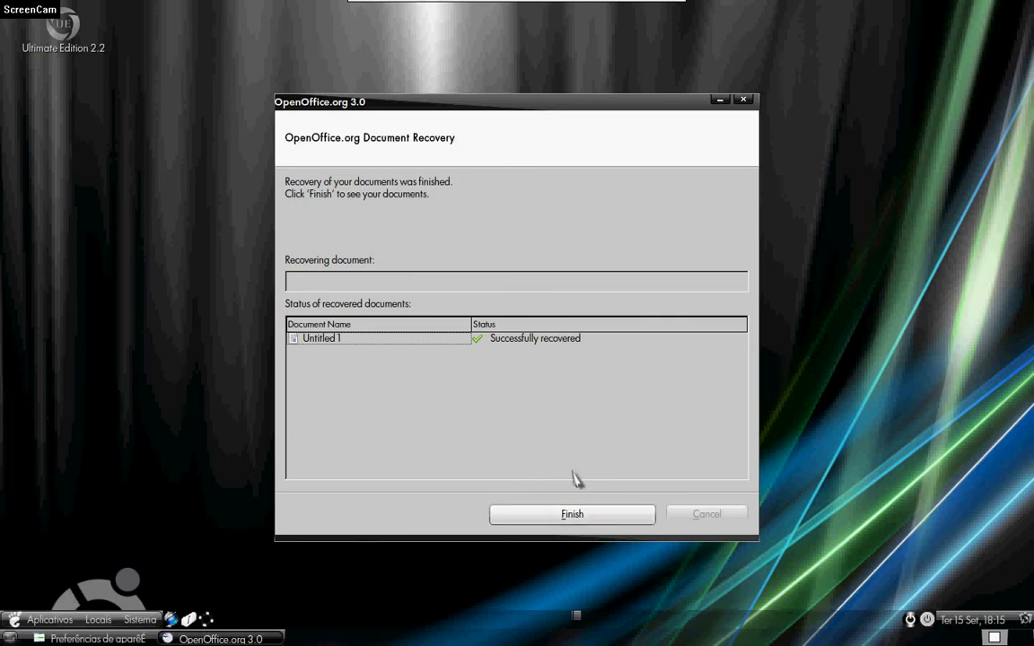
left_click(574, 518)
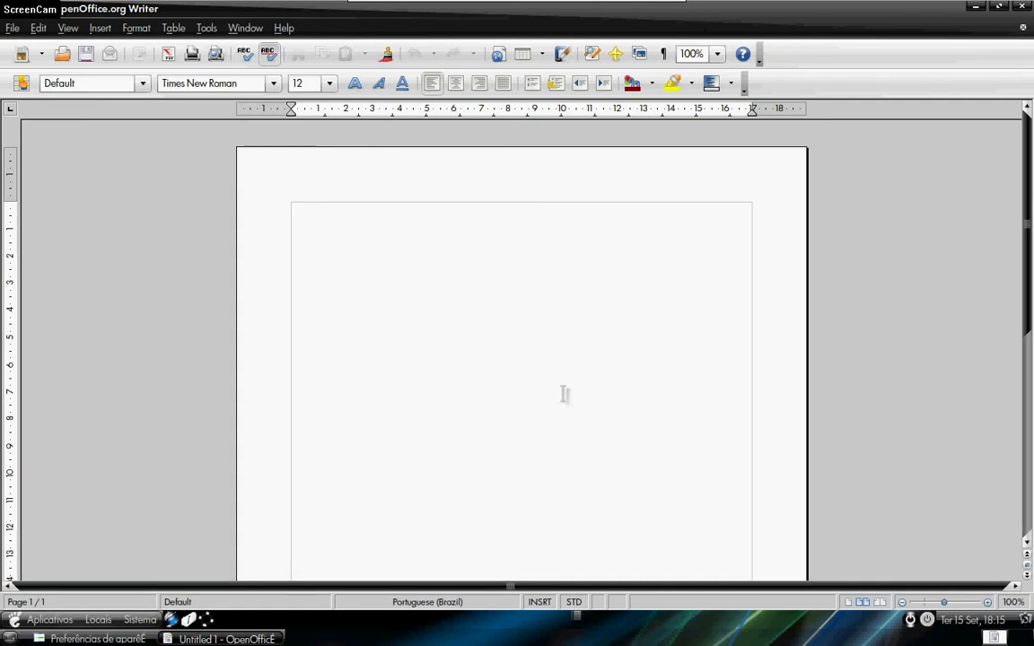
- Close the recovered document, and open a new blank text document to view the Writer interface before closing it
left_click(1023, 28)
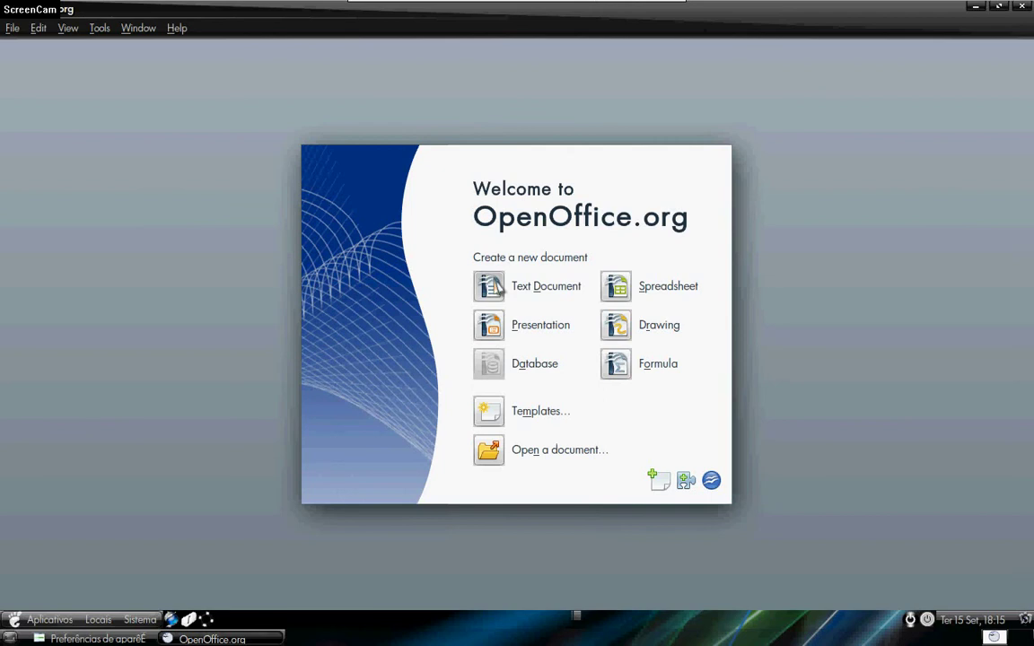
left_click(496, 287)
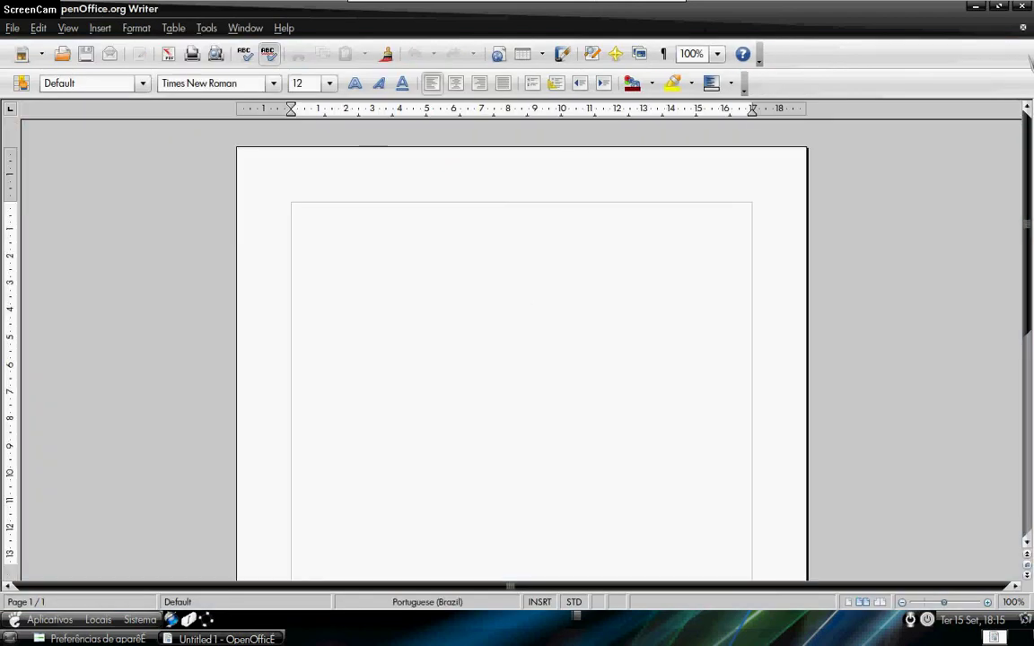
left_click(1024, 28)
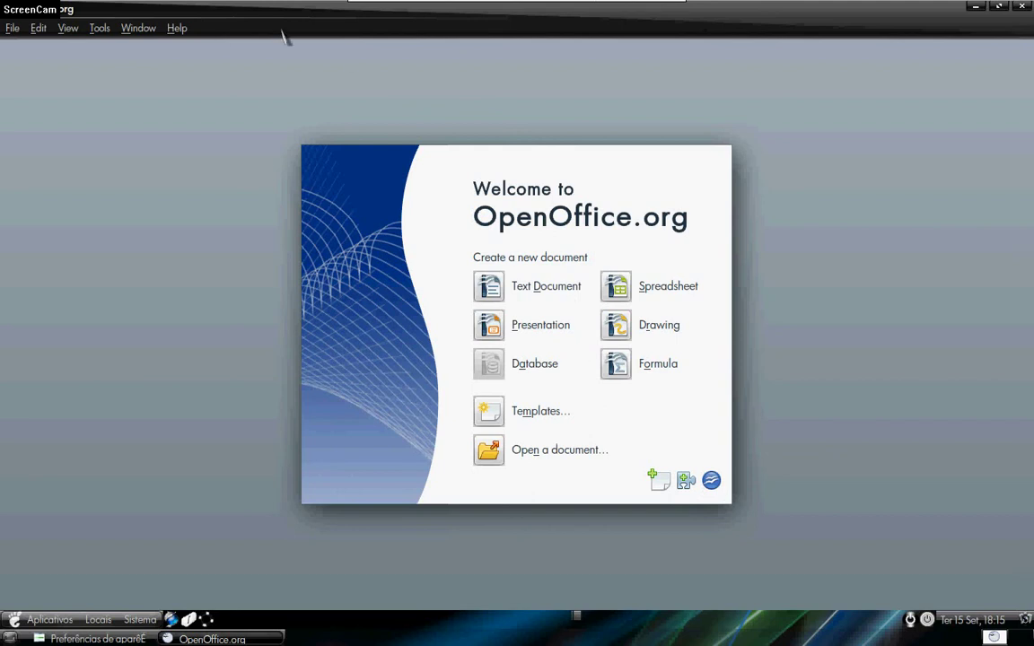
- Exit OpenOffice.org and close the desktop appearance preferences
mouse_move(613, 5)
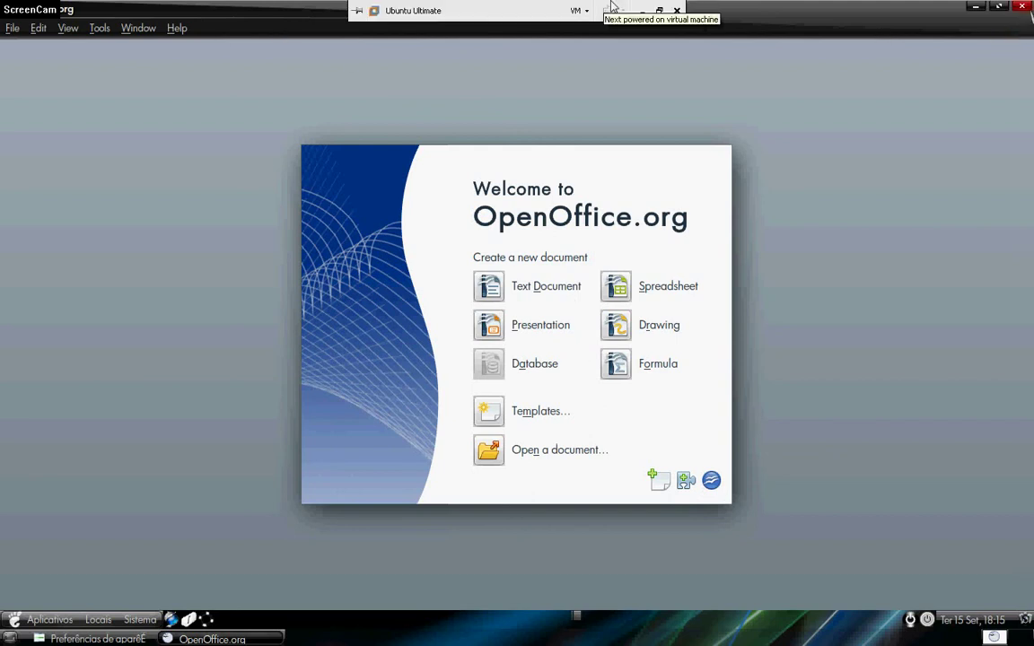
left_click(1021, 6)
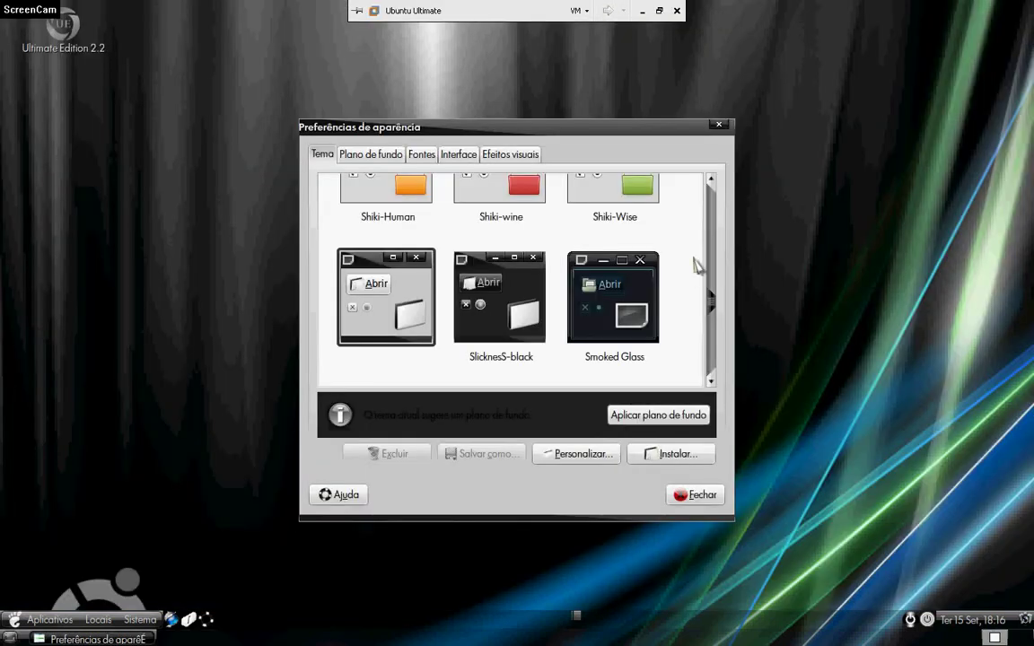
left_click(719, 125)
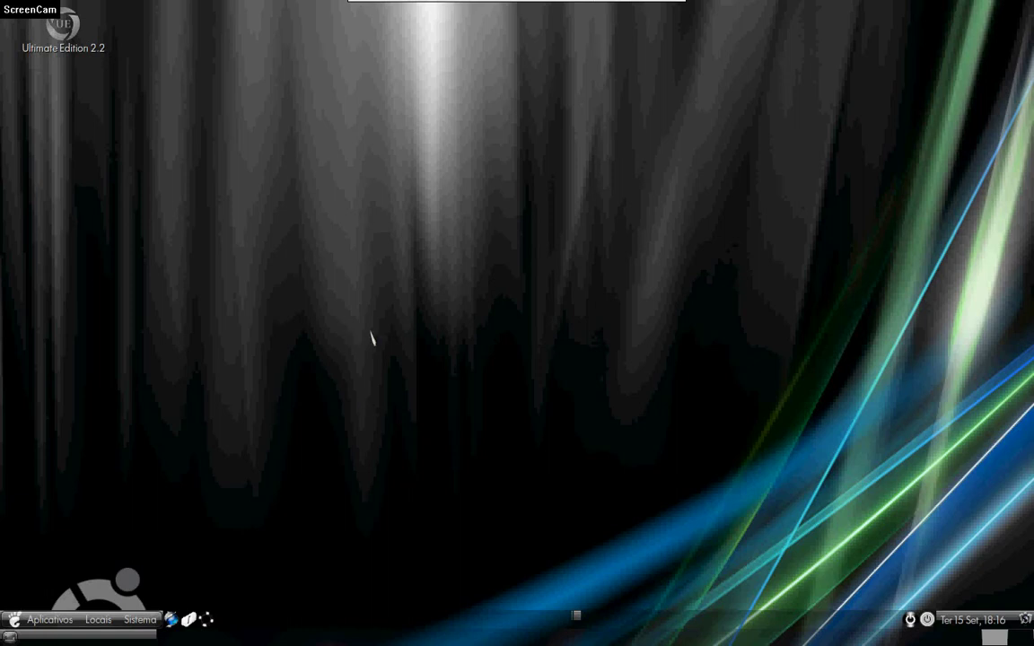
left_click(36, 621)
mouse_move(97, 519)
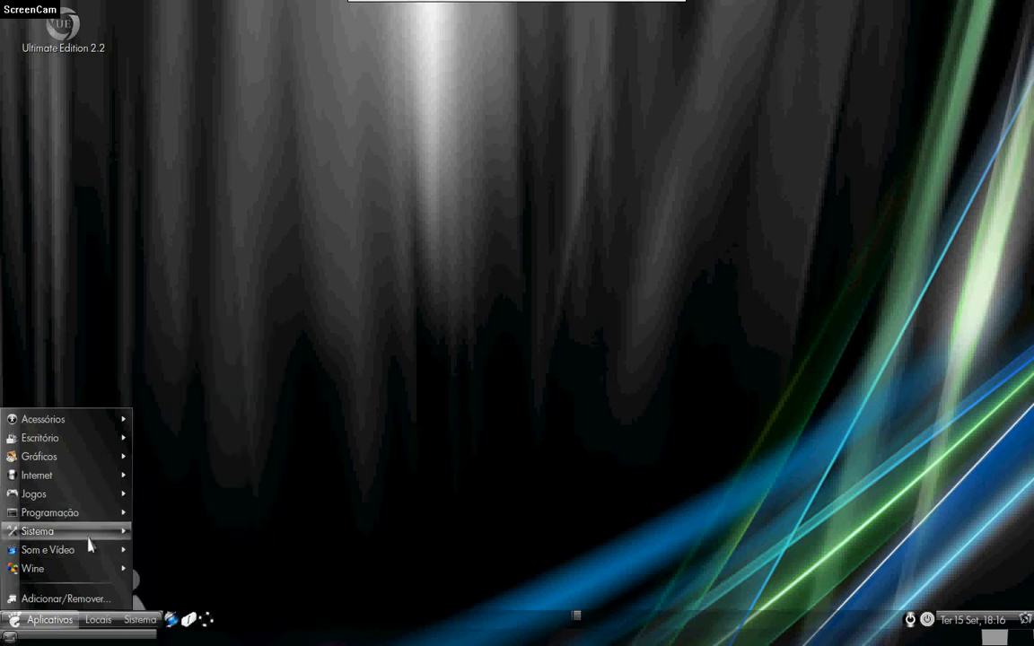
mouse_move(90, 539)
mouse_move(93, 440)
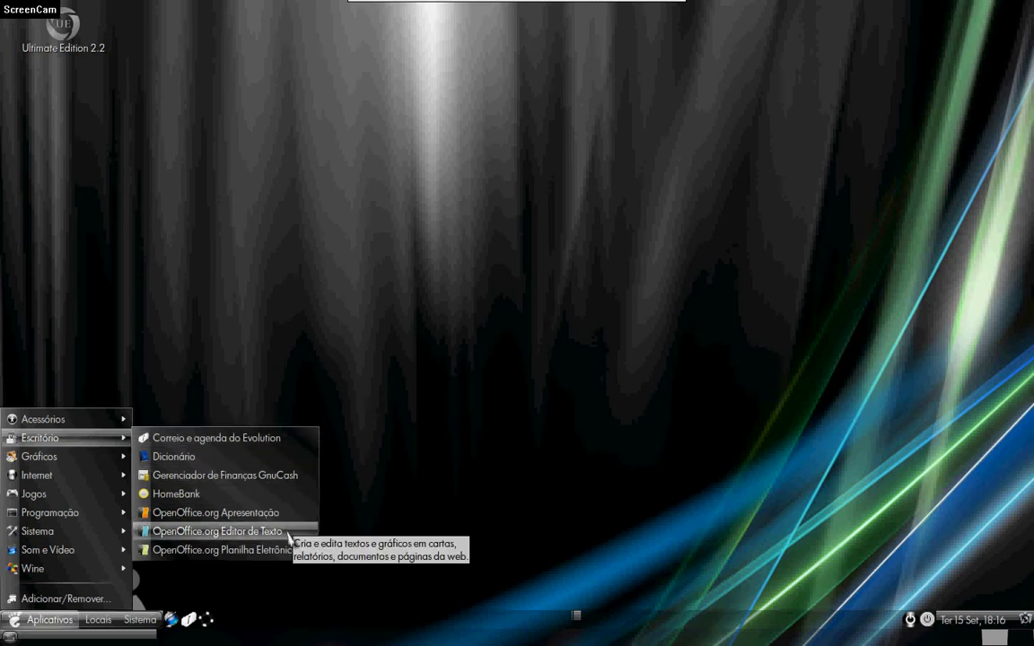
left_click(287, 532)
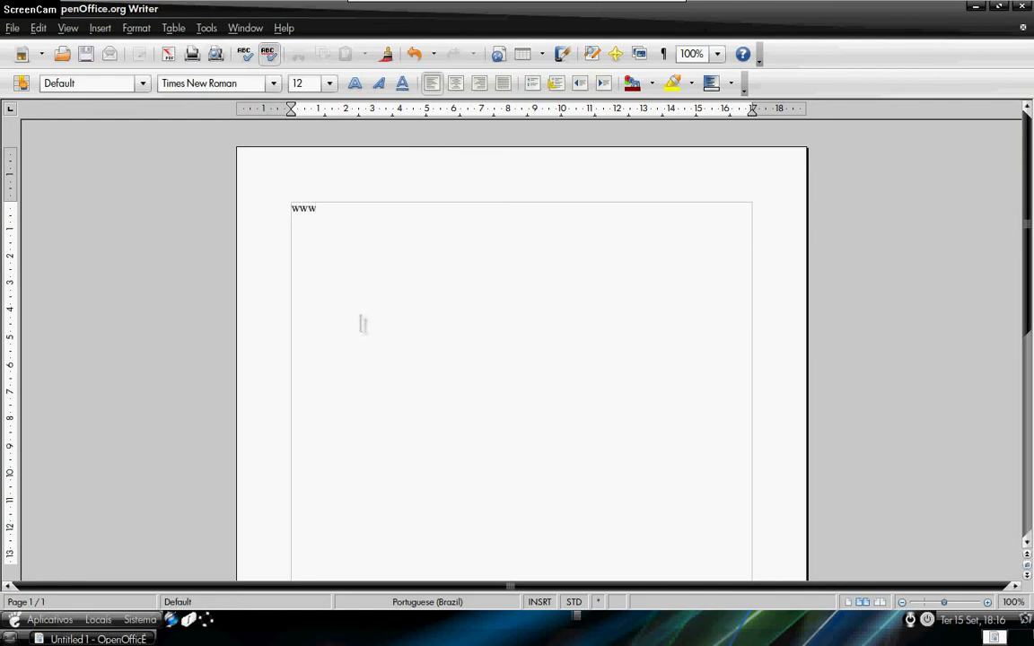
type(".atomusdigital")
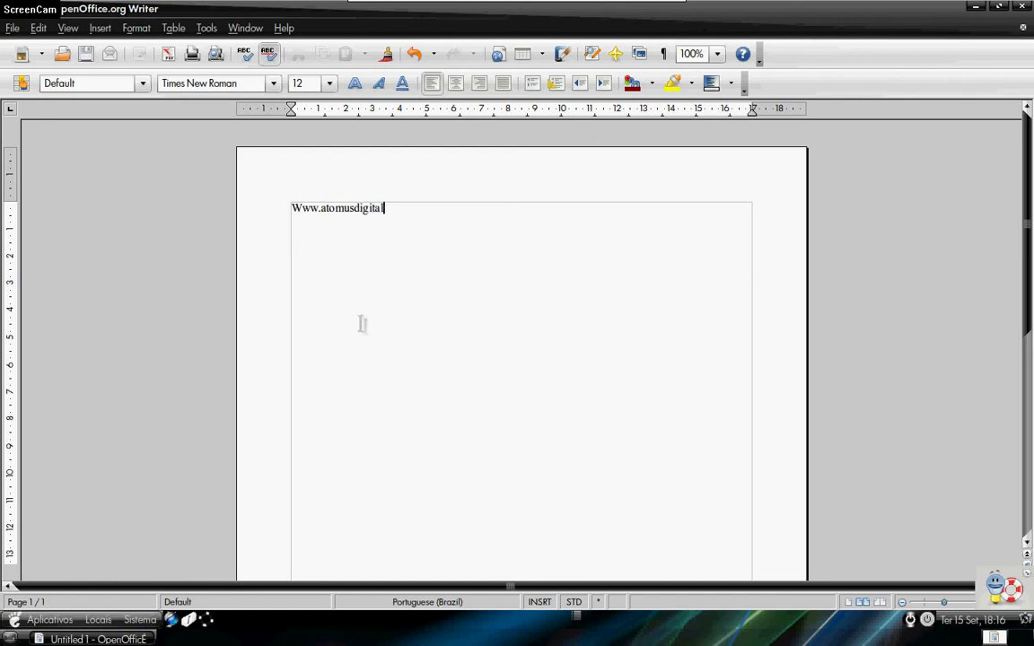
type("spot.com")
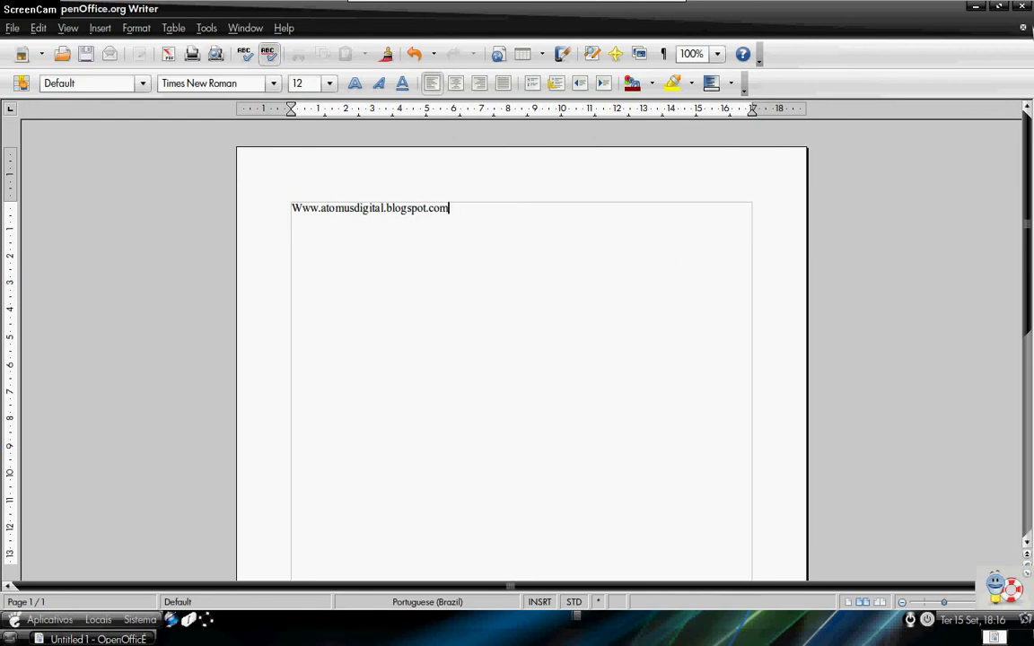
- Close the text document, discarding its changes, and exit OpenOffice.org
key("ctrl+w")
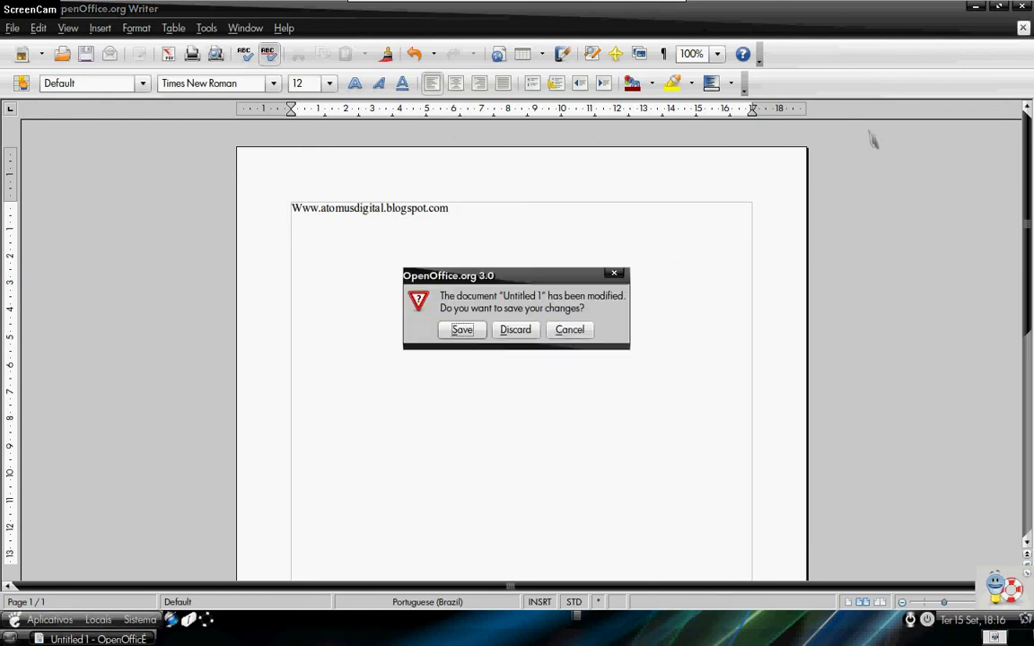
left_click(519, 332)
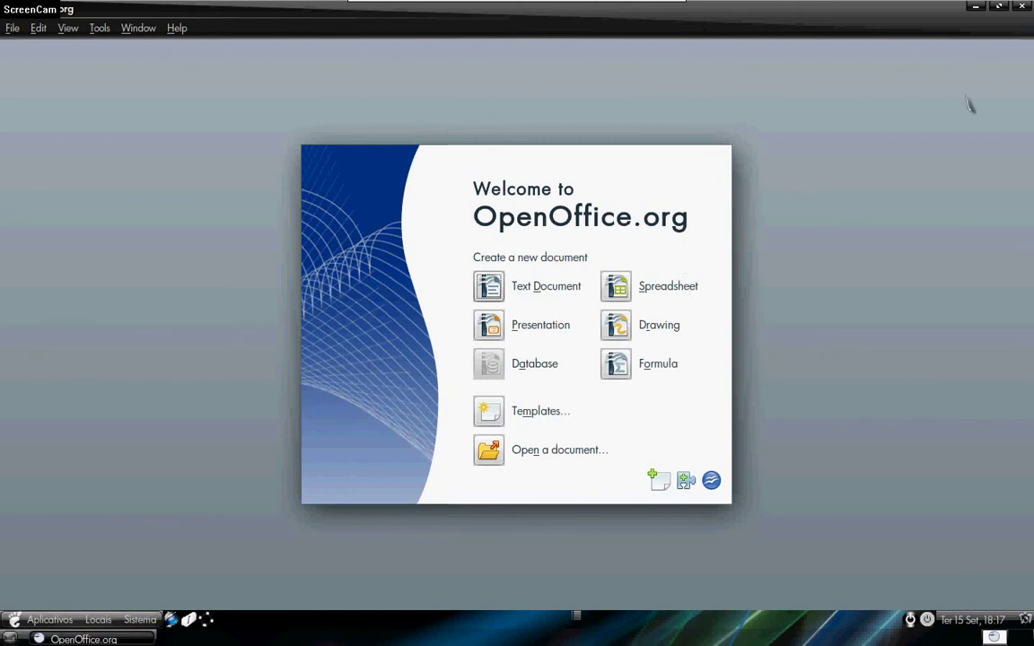
left_click(1021, 6)
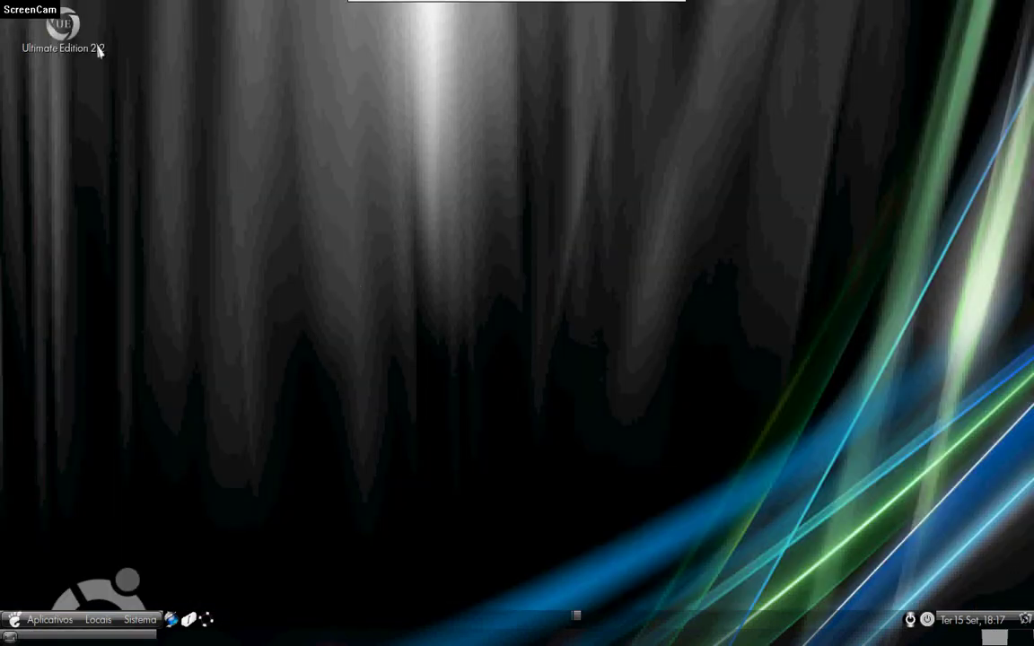